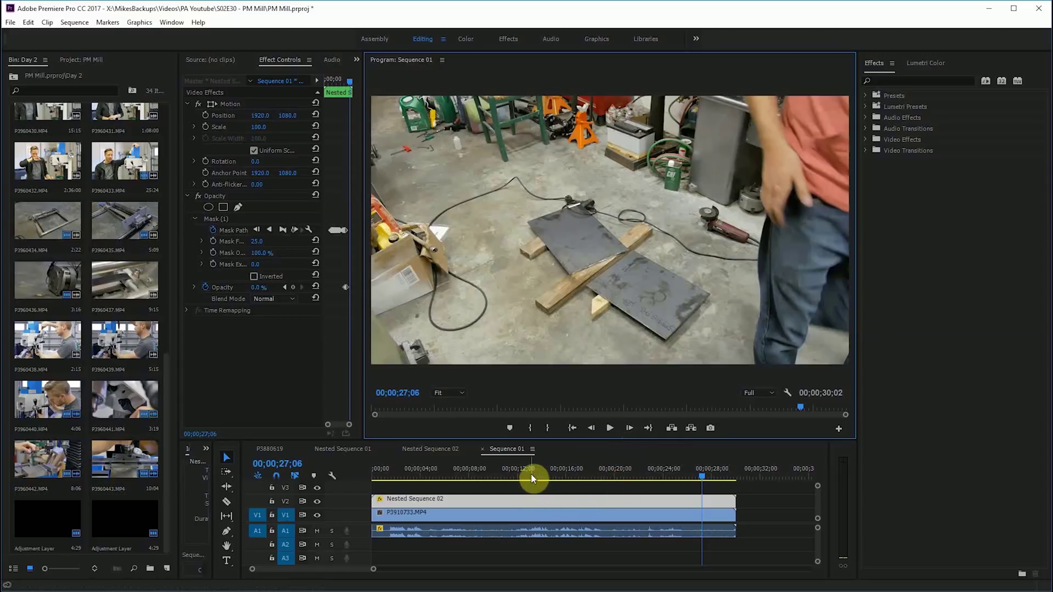
At 05;08, toggle the V1 and V2 track visibility to compare the streak with the shop footage.
{"action": "left_click", "coordinate": [437, 475]}
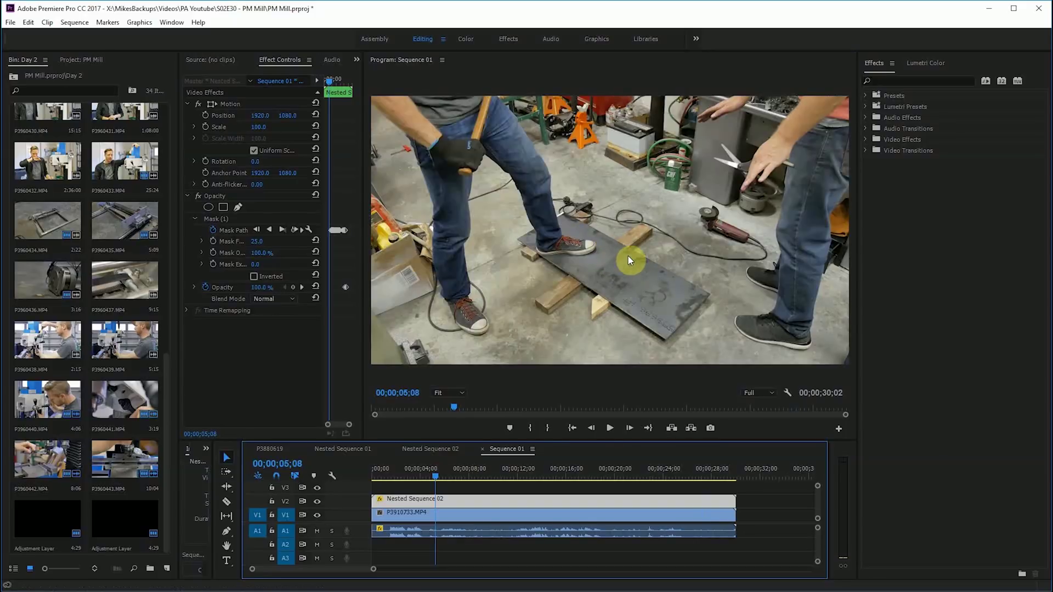
{"action": "left_click", "coordinate": [316, 500]}
{"action": "left_click", "coordinate": [317, 500]}
{"action": "left_click", "coordinate": [317, 515]}
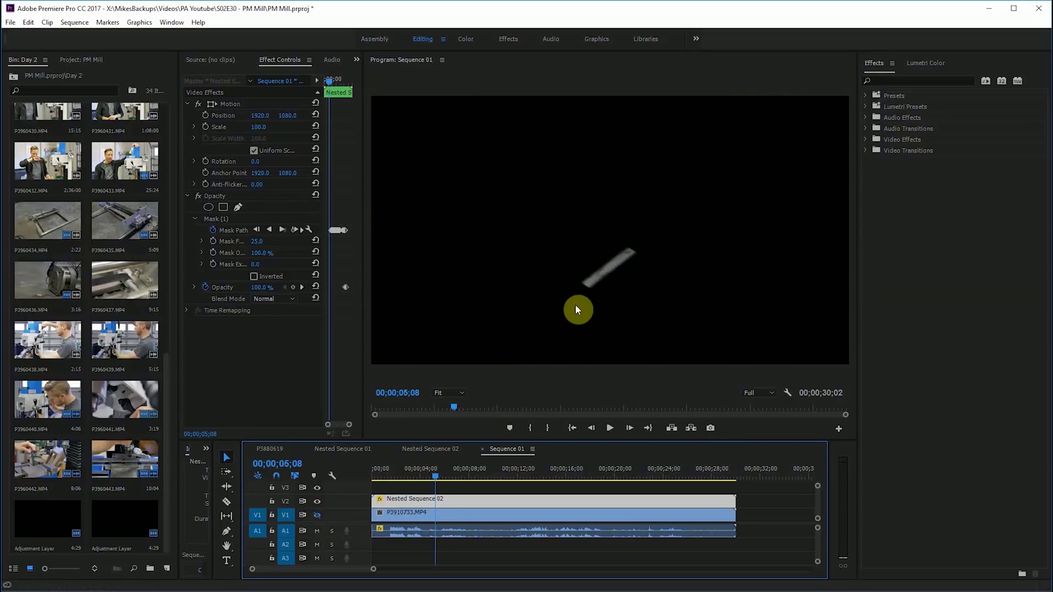
{"action": "left_click", "coordinate": [317, 501]}
{"action": "left_click", "coordinate": [317, 515]}
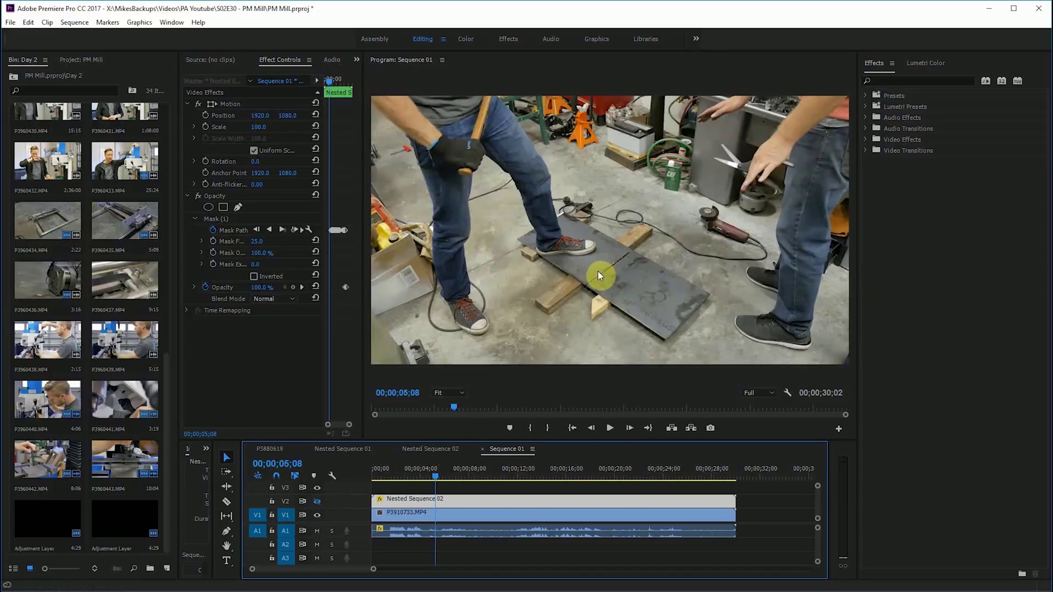
Restore the streak layer and move Nested Sequence 02 to position 1915.6, 1071.2.
{"action": "left_click", "coordinate": [316, 501]}
{"action": "left_click", "coordinate": [625, 272]}
{"action": "left_click_drag", "start_coordinate": [689, 229], "coordinate": [614, 269]}
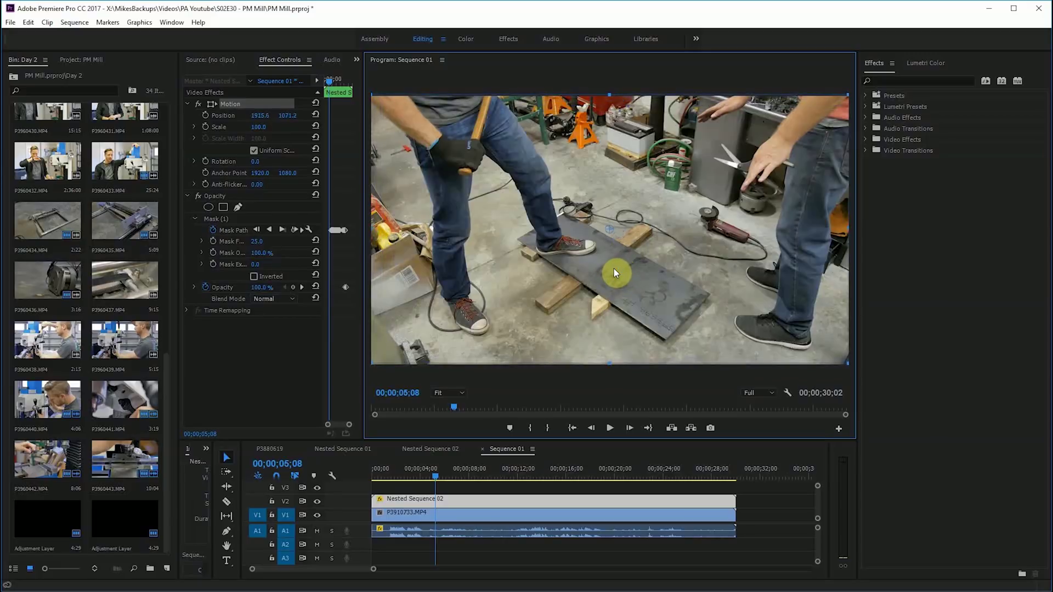
Toggle the streak's Mask (1) outline in Nested Sequence 01, view Nested Sequence 02, and return to Sequence 01.
{"action": "left_click", "coordinate": [347, 449]}
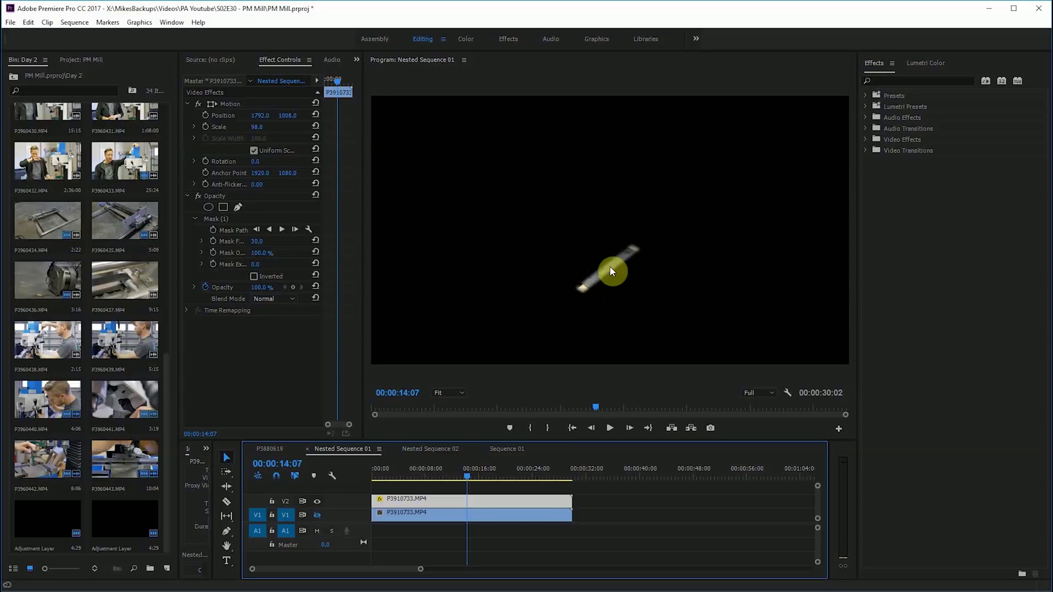
{"action": "left_click", "coordinate": [219, 218]}
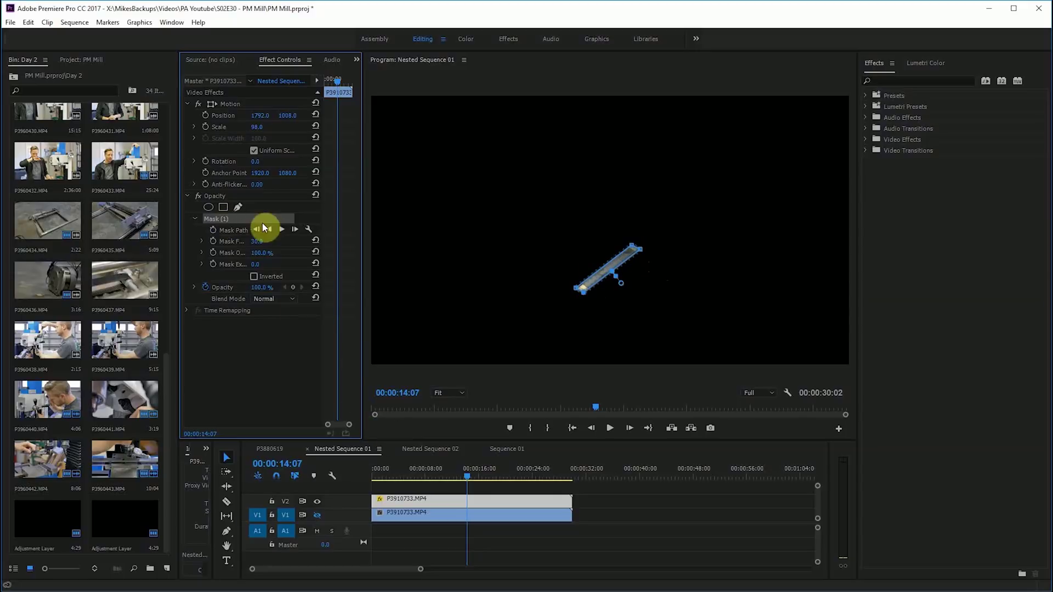
{"action": "left_click", "coordinate": [218, 196]}
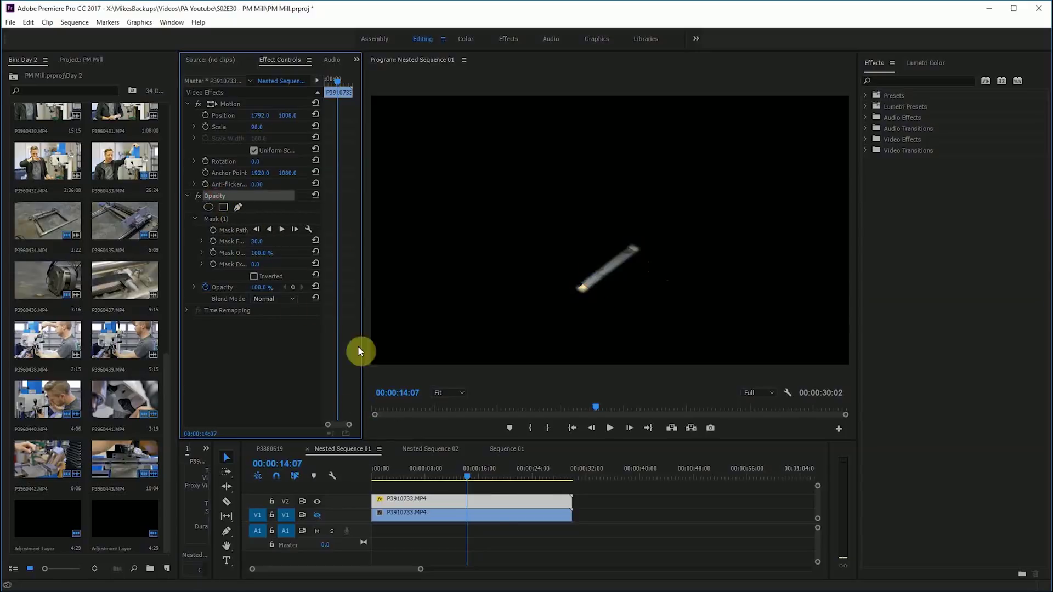
{"action": "left_click", "coordinate": [421, 453]}
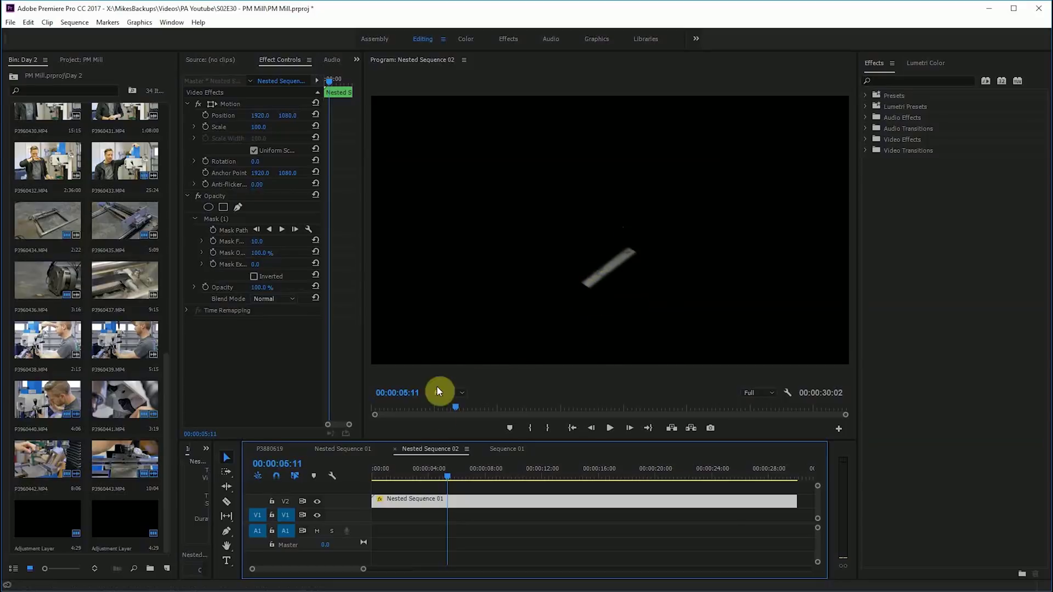
{"action": "left_click", "coordinate": [496, 449]}
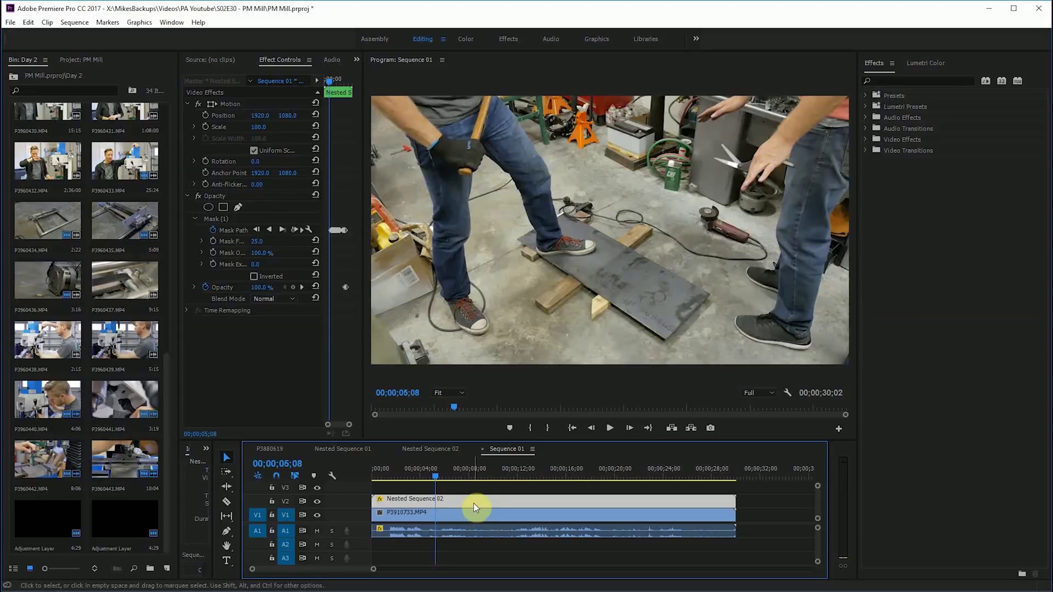
With the mask path shown, scrub Sequence 01 from 05;15 along the scissors cut past 20;01.
{"action": "left_click", "coordinate": [438, 477]}
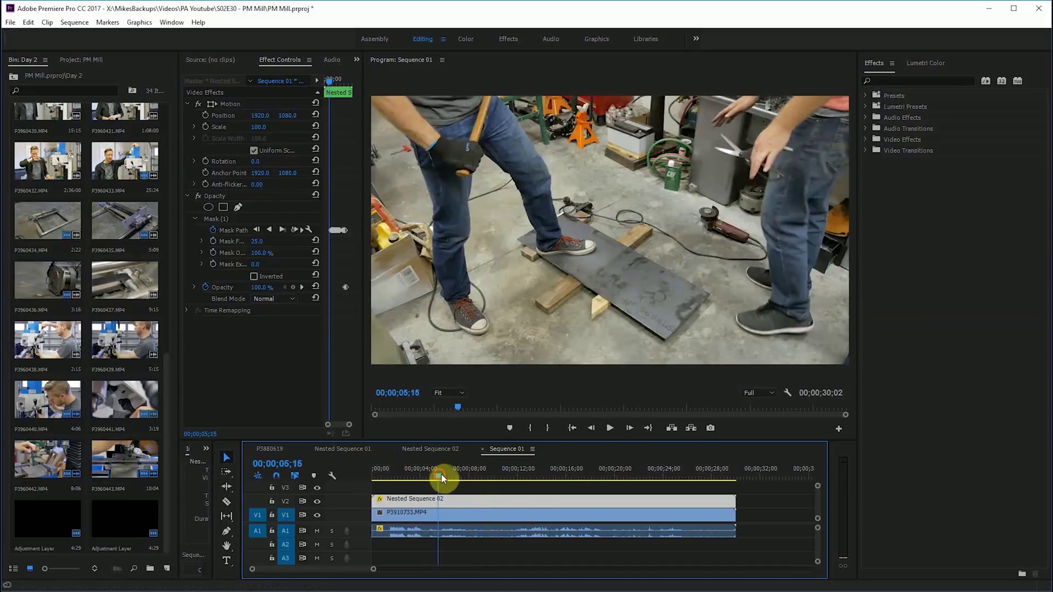
{"action": "left_click_drag", "start_coordinate": [439, 474], "coordinate": [514, 466]}
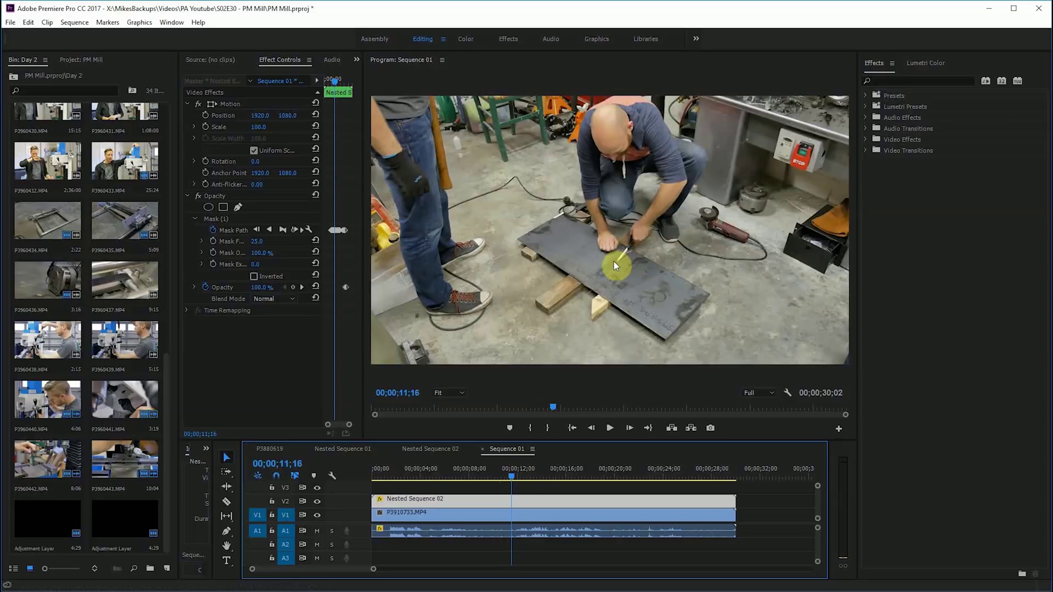
{"action": "left_click", "coordinate": [209, 228]}
{"action": "left_click", "coordinate": [488, 475]}
{"action": "left_click_drag", "start_coordinate": [488, 475], "coordinate": [615, 478]}
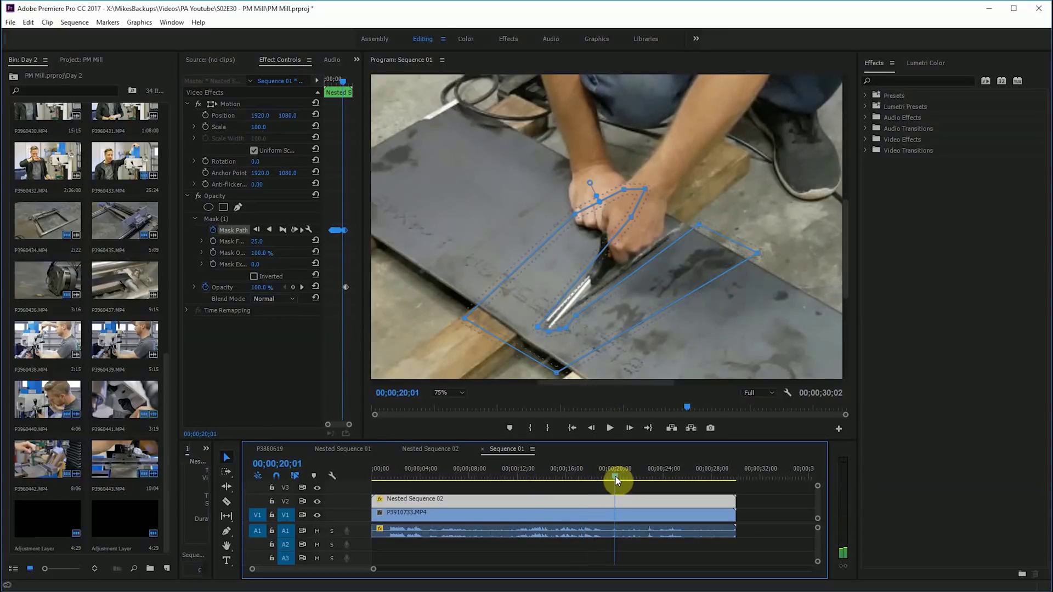
{"action": "left_click_drag", "start_coordinate": [616, 481], "coordinate": [647, 478]}
Return to the sequence start and set the Program Monitor magnification to Fit.
{"action": "key", "text": "Home"}
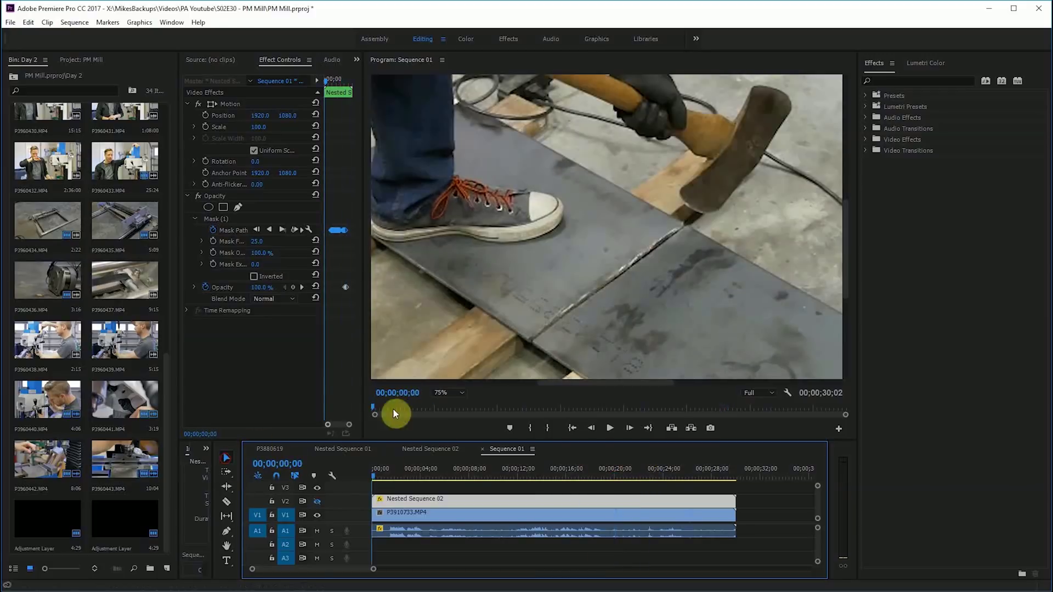
{"action": "left_click", "coordinate": [454, 394]}
{"action": "left_click", "coordinate": [455, 405]}
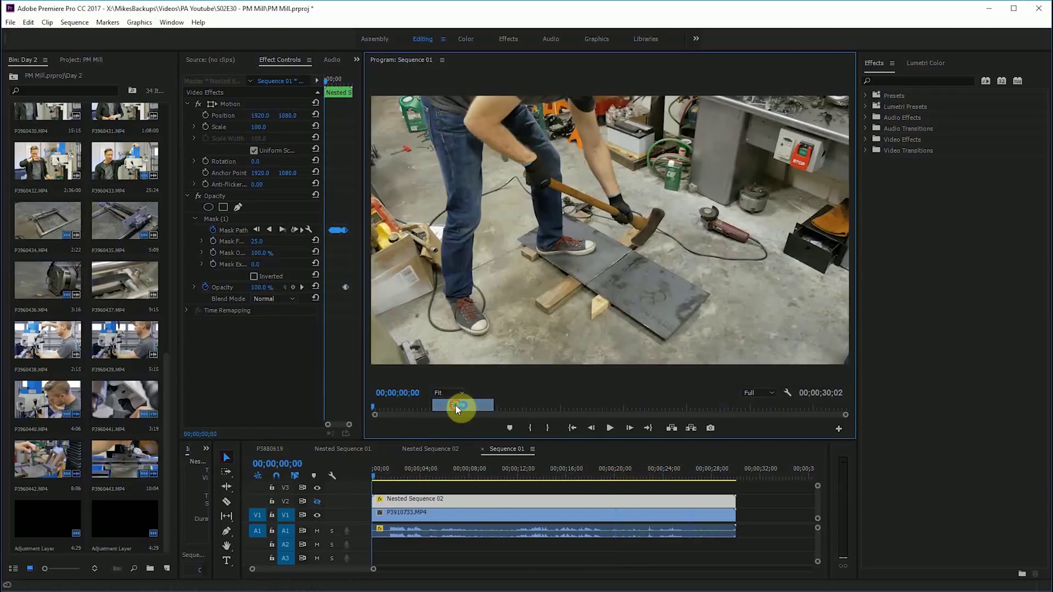
Play Sequence 01, toggling Nested Sequence 02's visibility to compare, and stop near 21;26.
{"action": "key", "text": "space"}
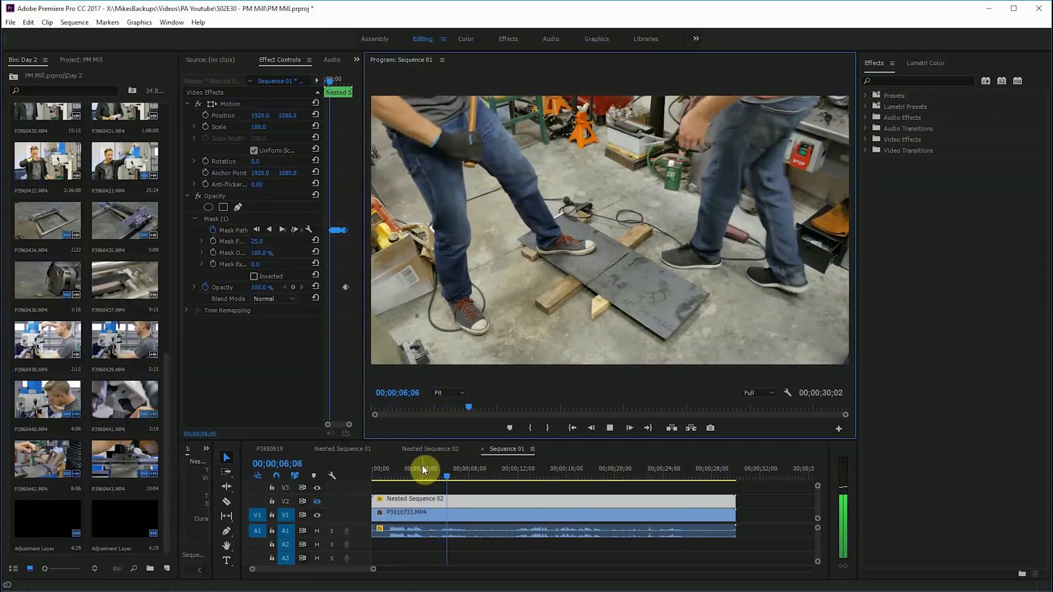
{"action": "left_click", "coordinate": [317, 500]}
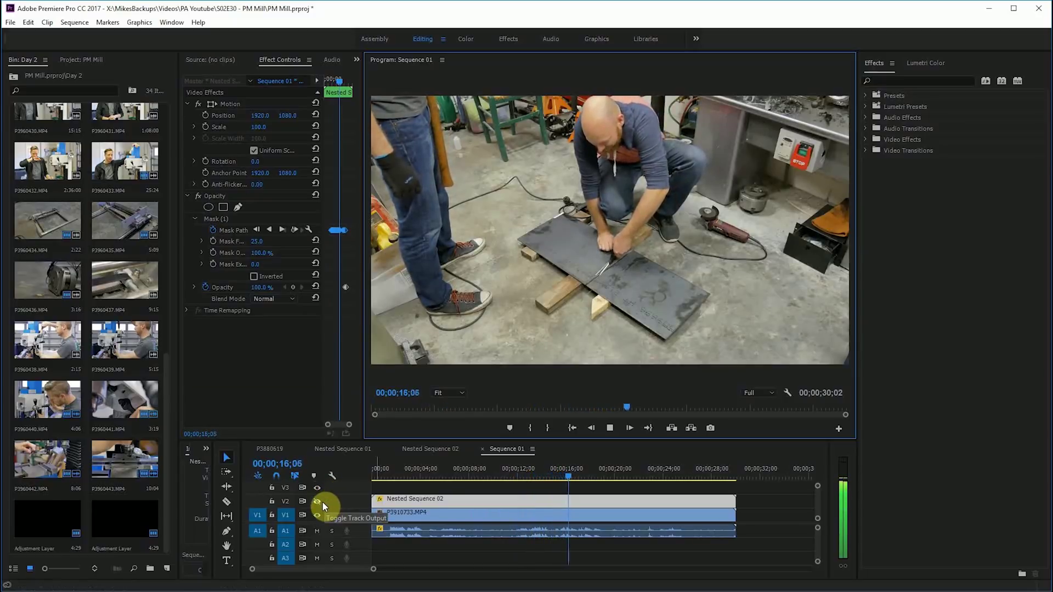
{"action": "left_click", "coordinate": [318, 502]}
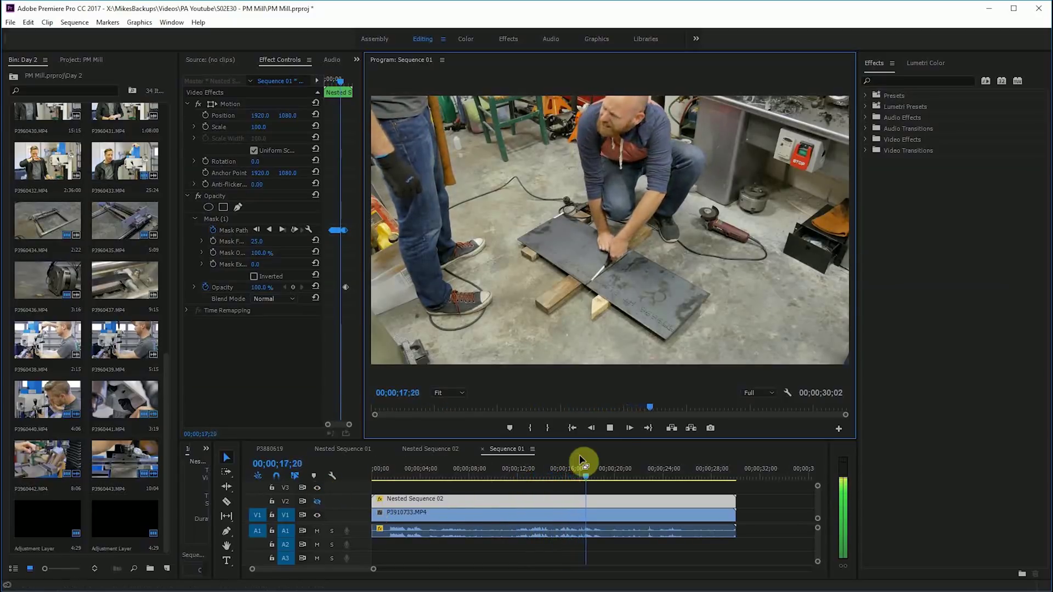
{"action": "left_click", "coordinate": [610, 431]}
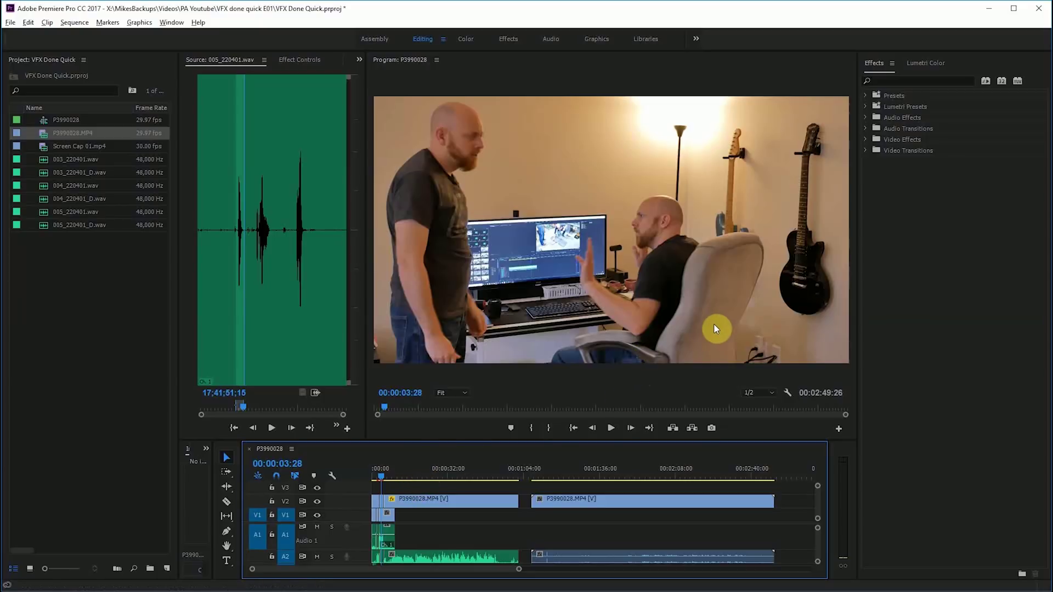
Scrub P3990028 past 1:16 and 1:18 through the second take, then zoom the timeline to the first 28 seconds.
{"action": "left_click_drag", "start_coordinate": [538, 471], "coordinate": [600, 475]}
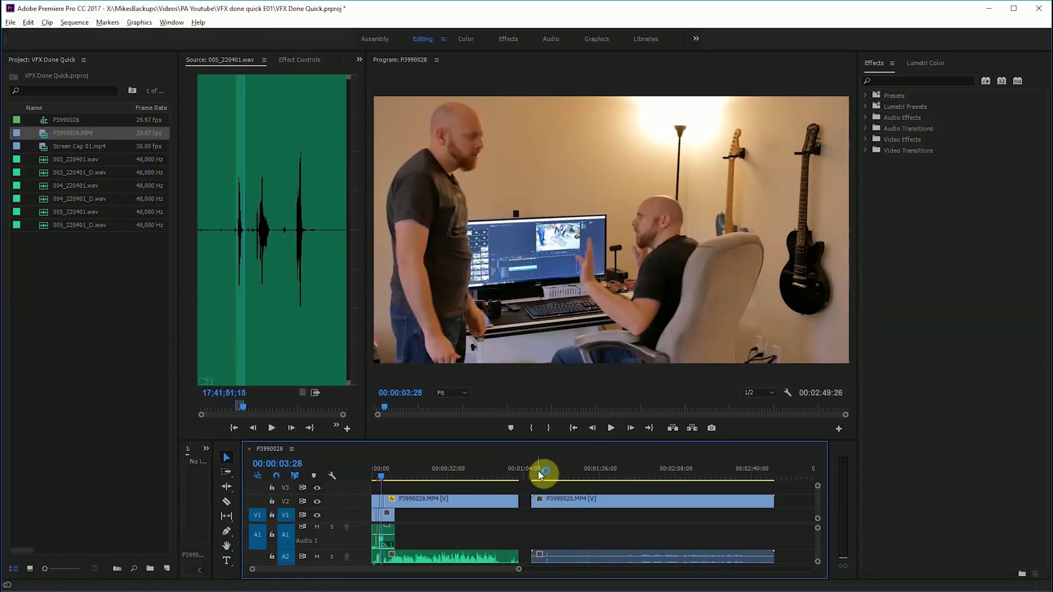
{"action": "left_click_drag", "start_coordinate": [538, 471], "coordinate": [598, 474]}
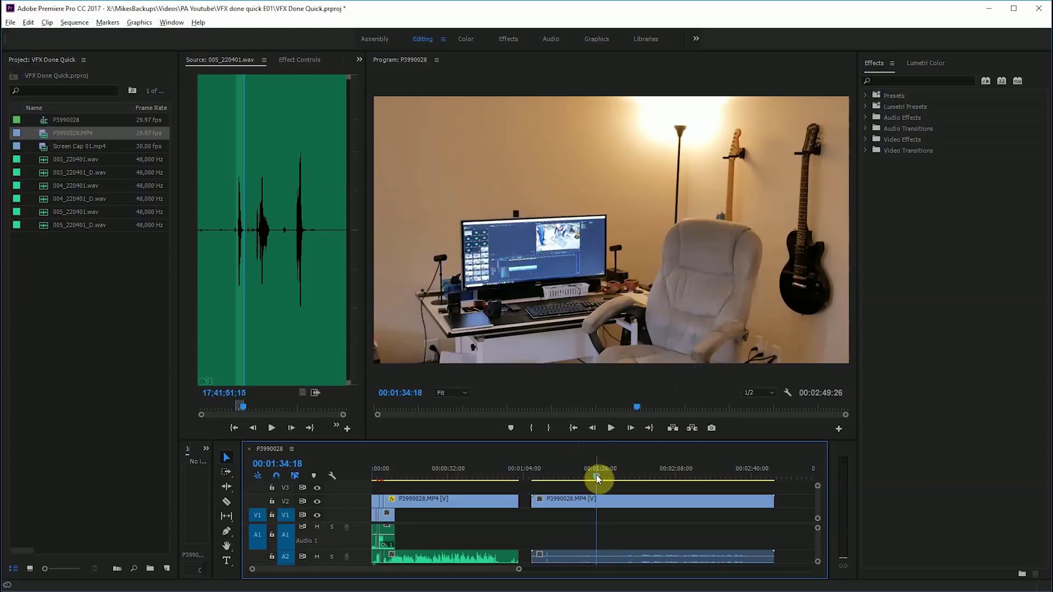
{"action": "left_click_drag", "start_coordinate": [597, 479], "coordinate": [635, 479]}
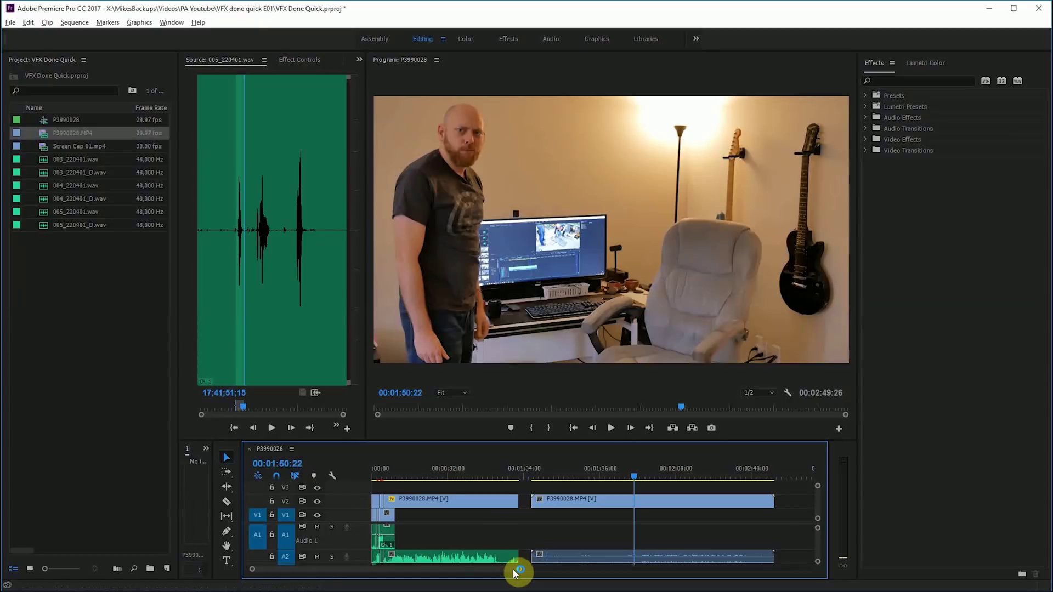
{"action": "left_click_drag", "start_coordinate": [516, 571], "coordinate": [354, 569]}
{"action": "left_click", "coordinate": [400, 479]}
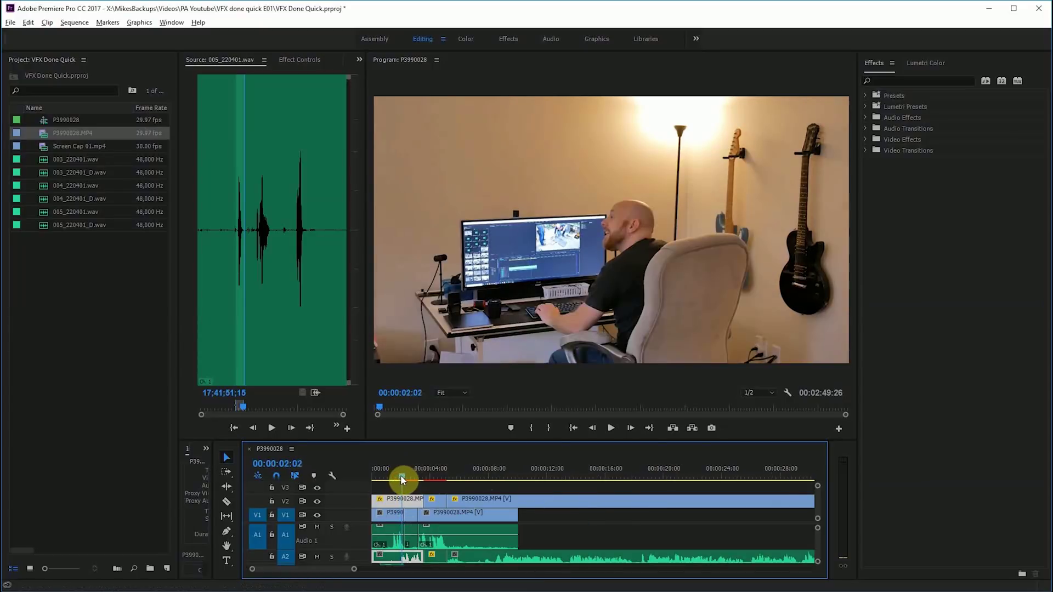
Scrub the opening seconds and select the short clips on A2 and V1.
{"action": "mouse_move", "coordinate": [402, 480]}
{"action": "left_mouse_down"}
{"action": "mouse_move", "coordinate": [476, 480]}
{"action": "mouse_move", "coordinate": [410, 476]}
{"action": "left_mouse_up"}
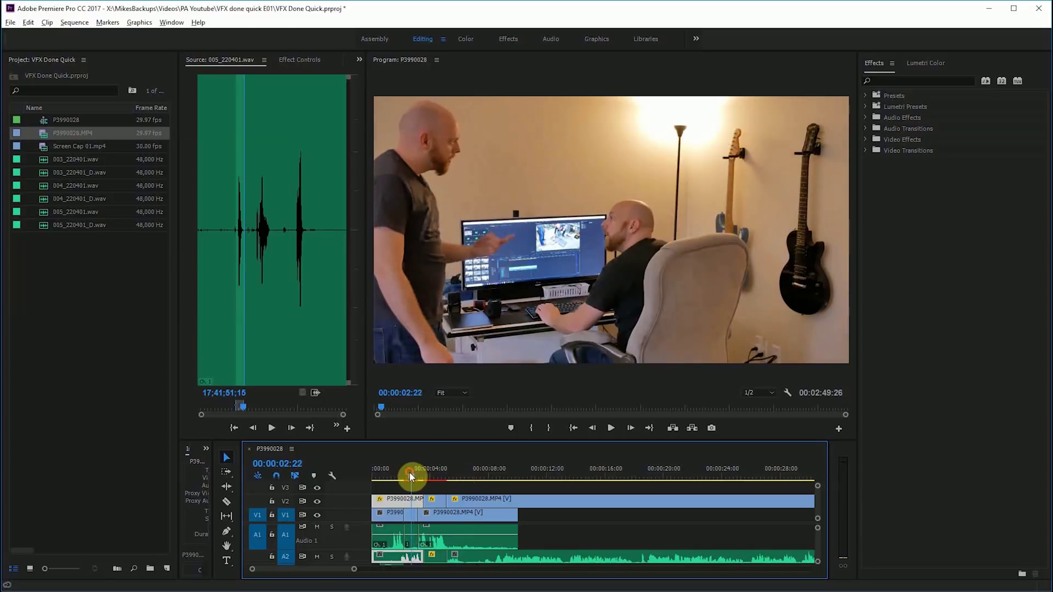
{"action": "left_click", "coordinate": [433, 556]}
{"action": "left_click", "coordinate": [411, 523]}
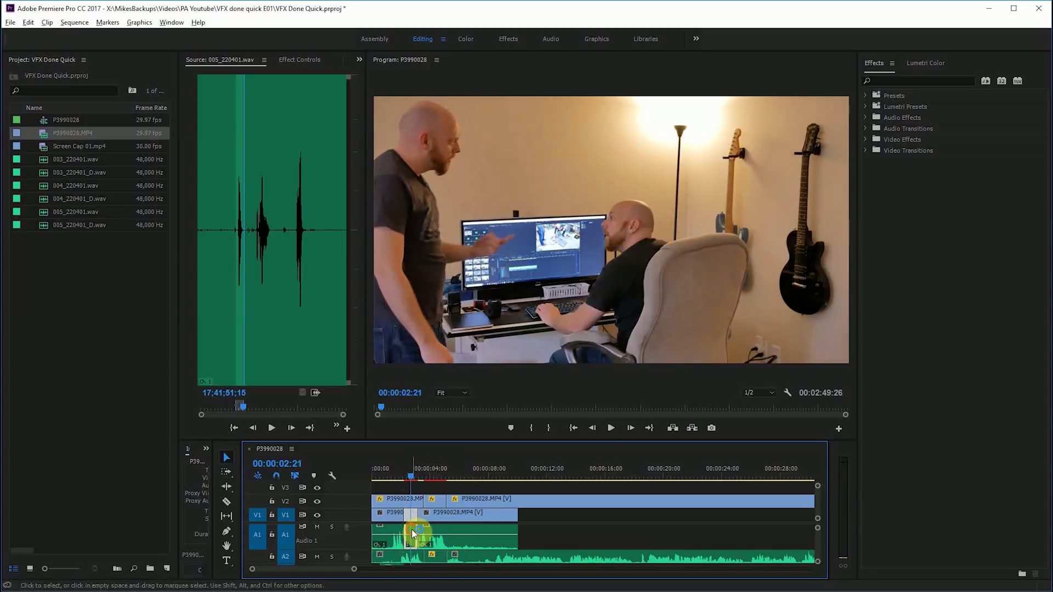
{"action": "left_click_drag", "start_coordinate": [412, 482], "coordinate": [409, 478]}
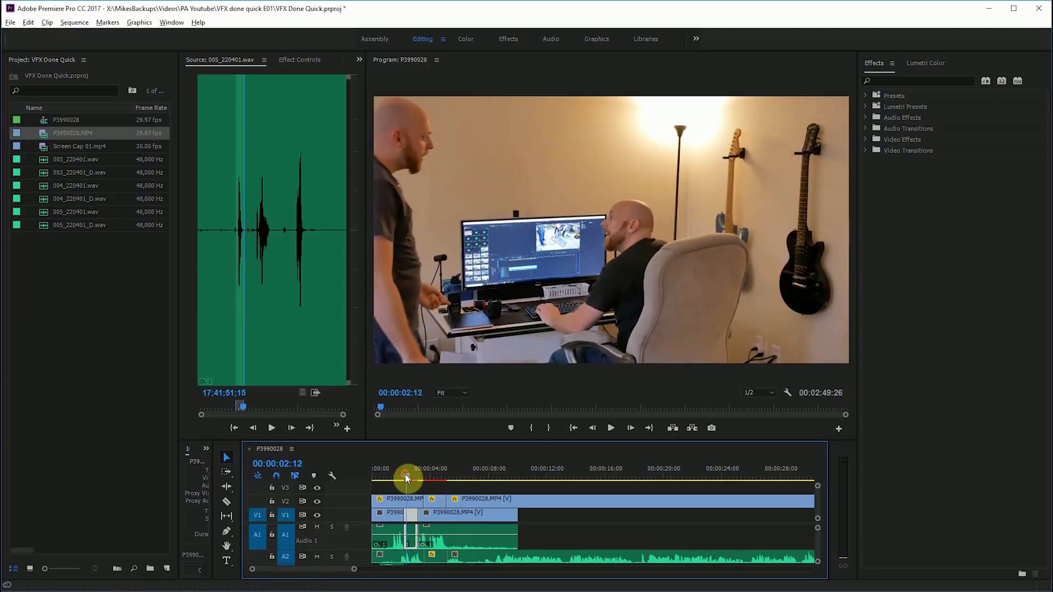
Play the clone shot, then return to the two-men scene near 3 seconds.
{"action": "left_click", "coordinate": [610, 428]}
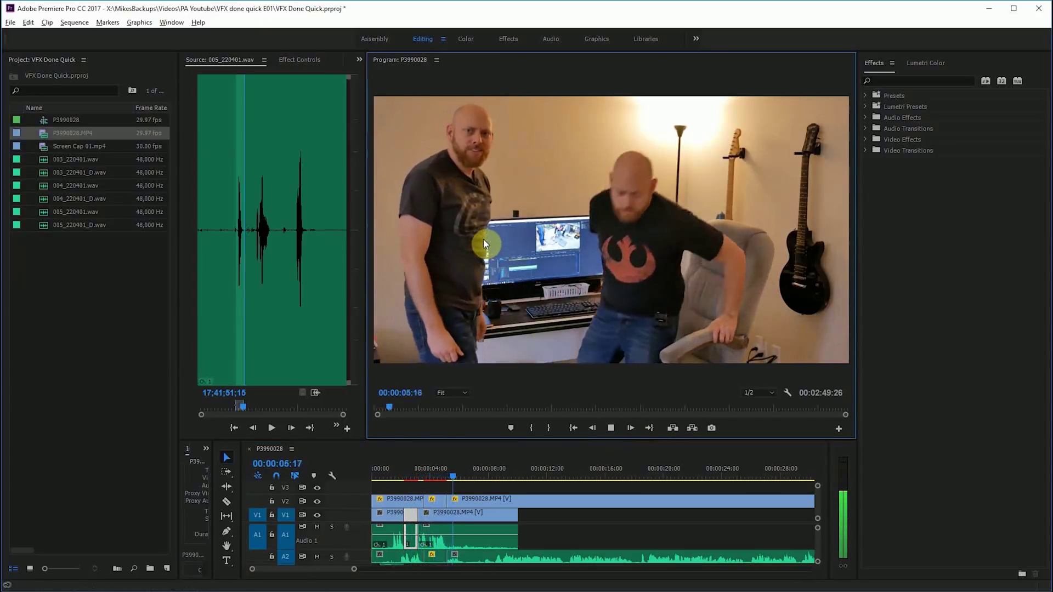
{"action": "left_click", "coordinate": [610, 427]}
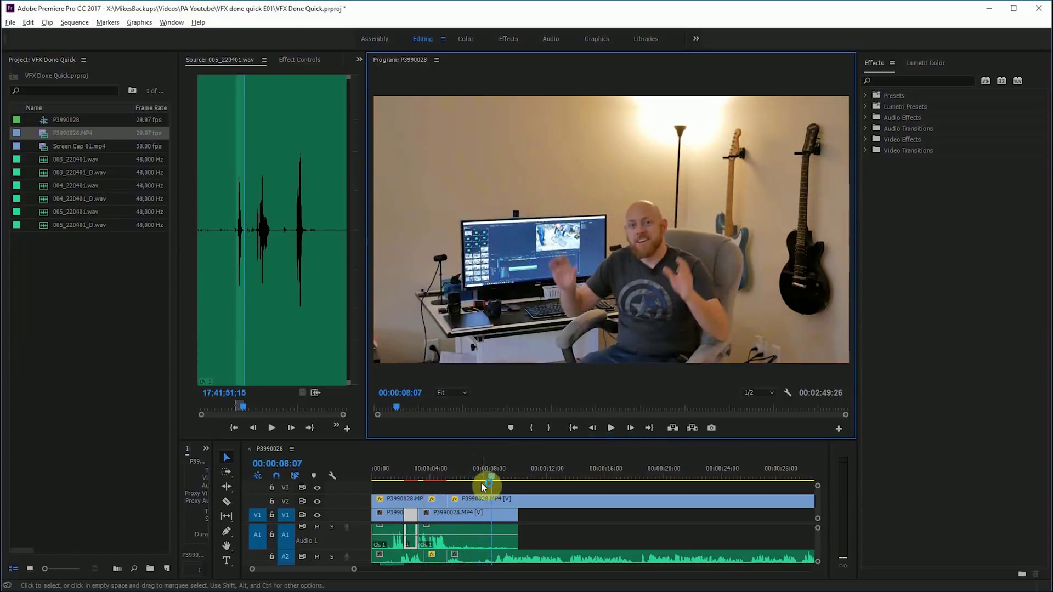
{"action": "left_click_drag", "start_coordinate": [482, 479], "coordinate": [418, 474]}
Show Effect Controls and select Mask (1)'s Mask Path on the V2 clone clip.
{"action": "key", "text": "shift+5"}
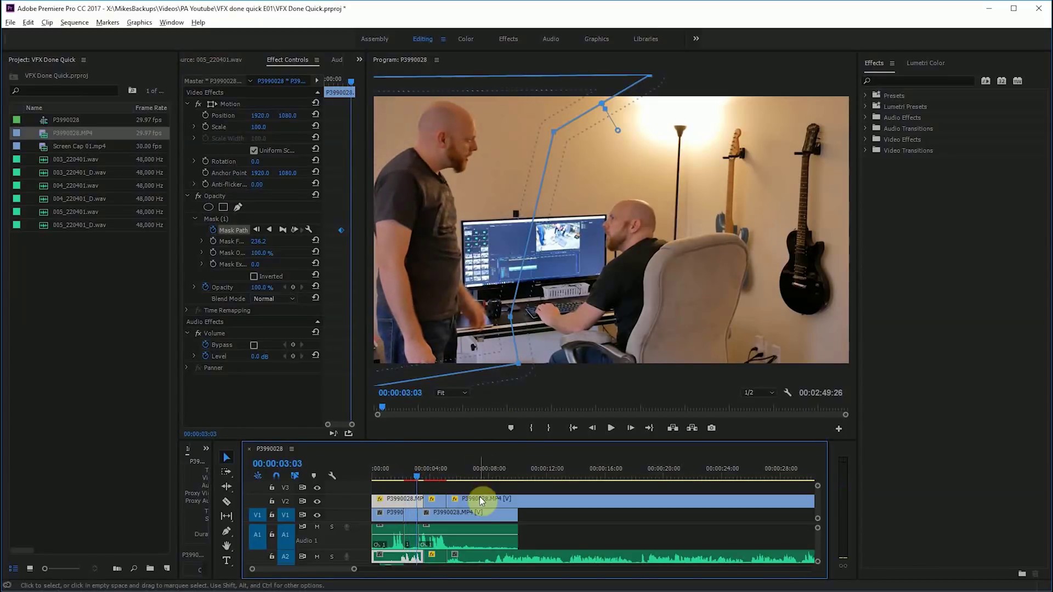
{"action": "mouse_move", "coordinate": [432, 473]}
{"action": "left_mouse_down"}
{"action": "mouse_move", "coordinate": [423, 469]}
{"action": "mouse_move", "coordinate": [440, 472]}
{"action": "left_mouse_up"}
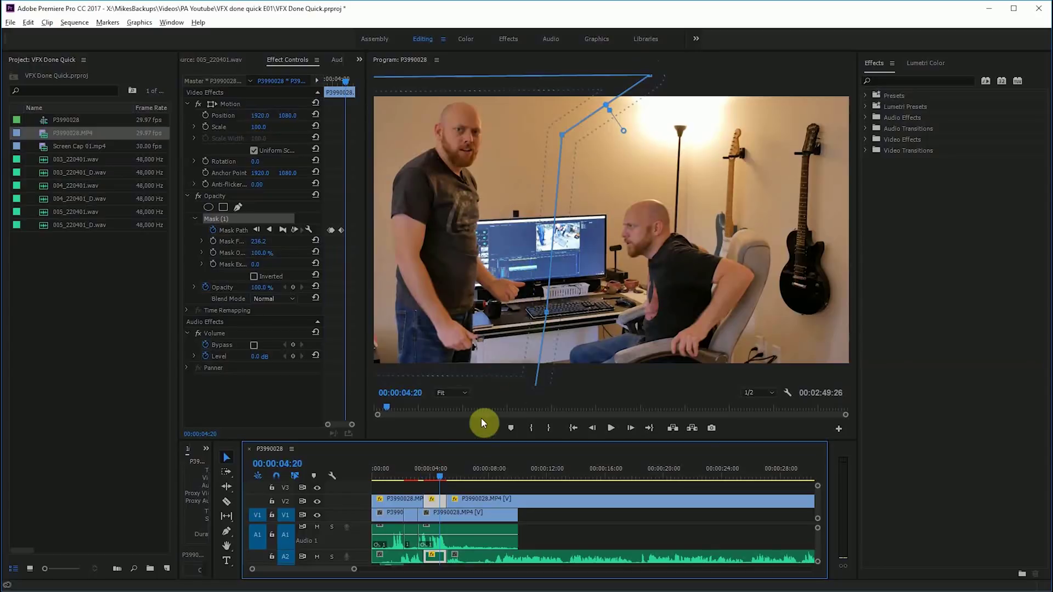
{"action": "left_click", "coordinate": [452, 478]}
{"action": "left_click", "coordinate": [234, 230]}
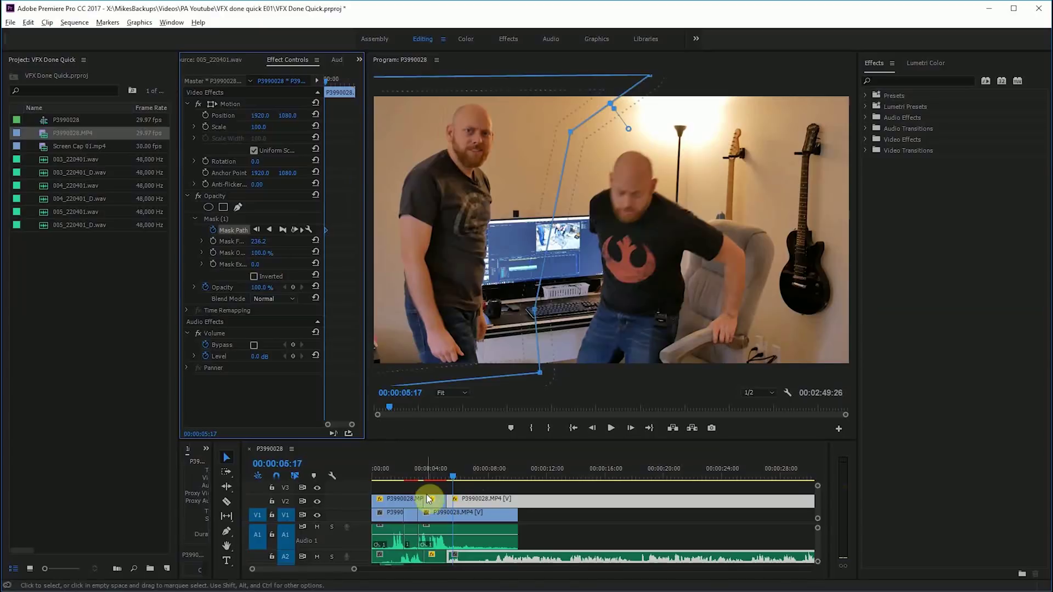
Scrub between about 05;08 and 06;23 to check the mask boundary separating the takes.
{"action": "left_click_drag", "start_coordinate": [453, 478], "coordinate": [471, 476]}
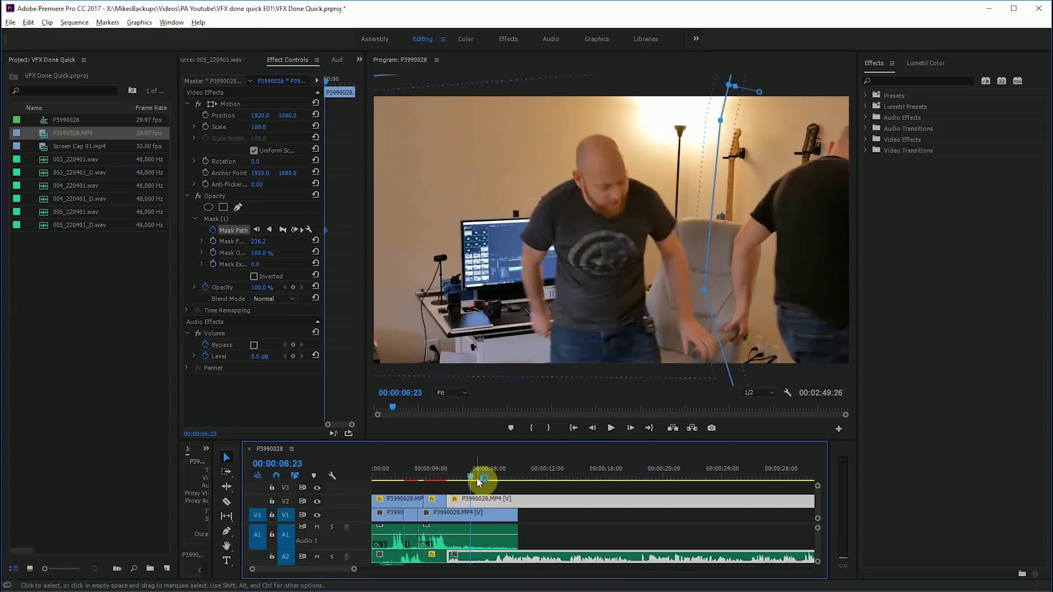
{"action": "left_click_drag", "start_coordinate": [470, 477], "coordinate": [456, 472]}
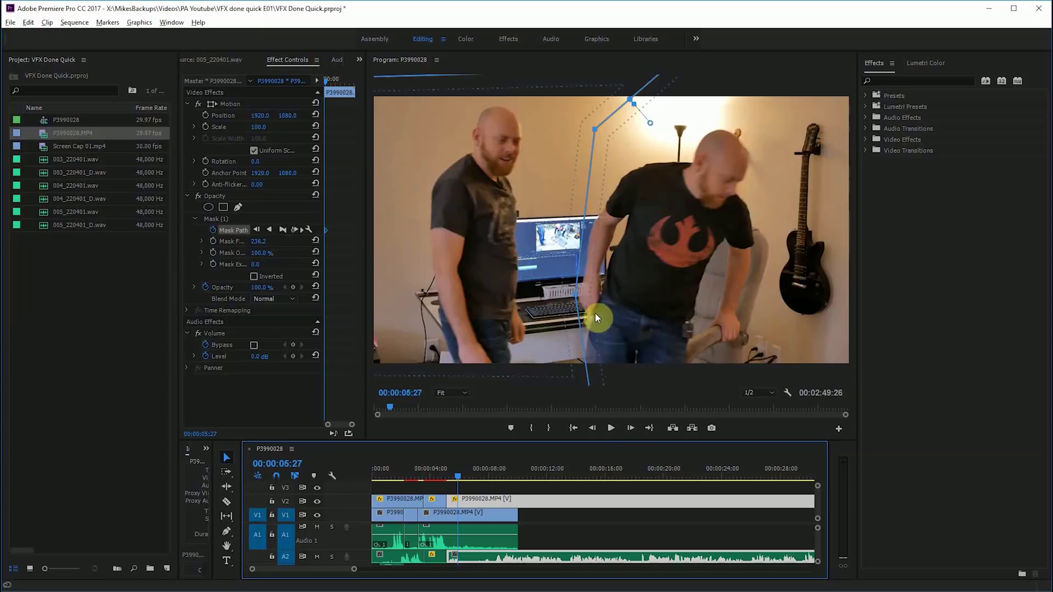
{"action": "left_click_drag", "start_coordinate": [460, 475], "coordinate": [487, 470]}
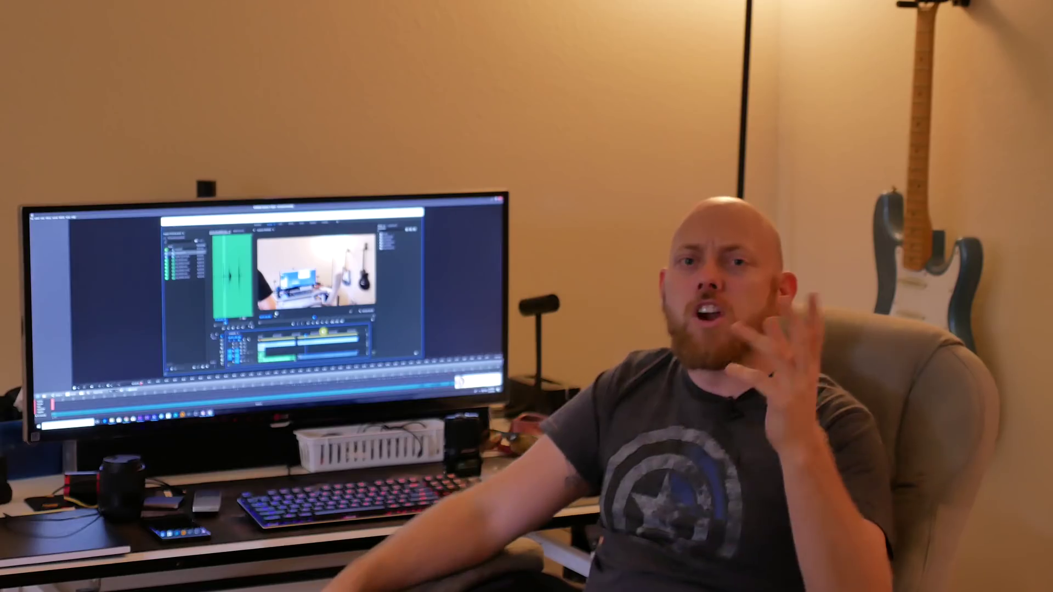